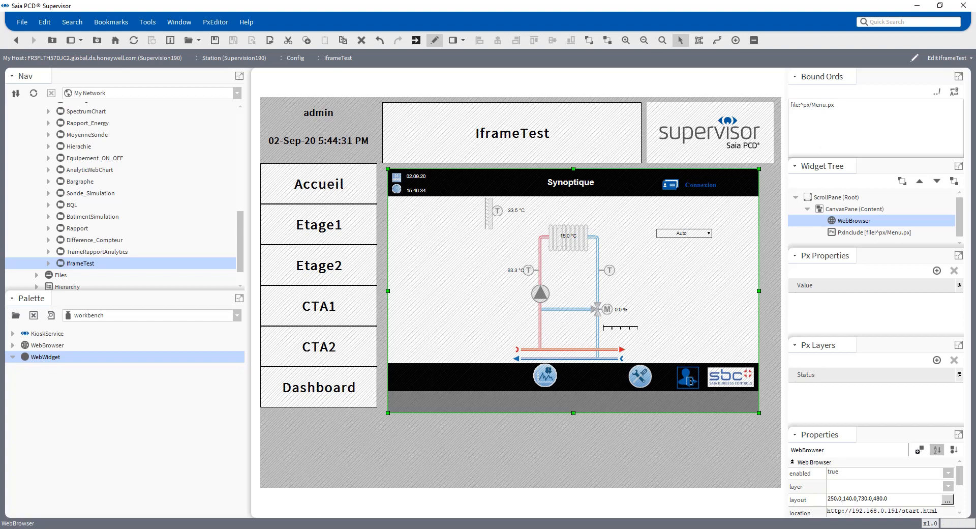
left_click(475, 528)
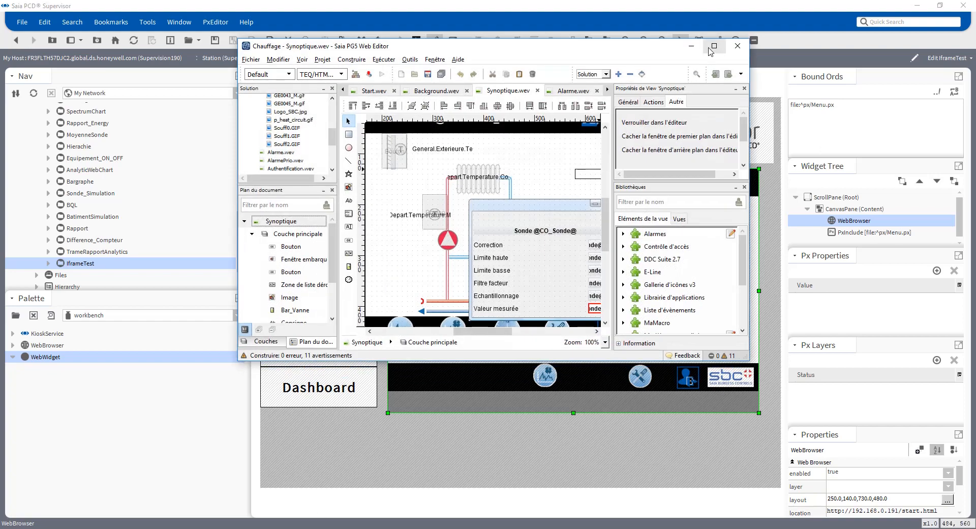
left_click(712, 46)
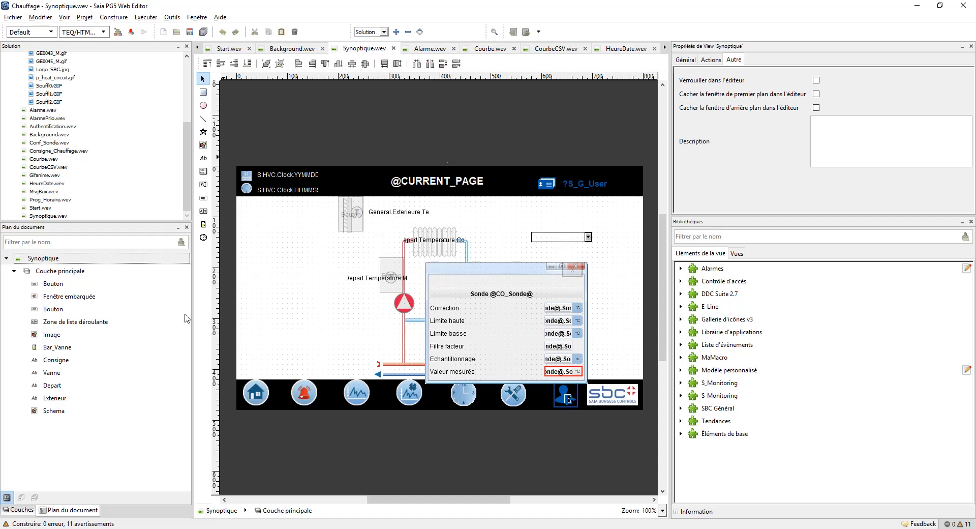
left_click(919, 6)
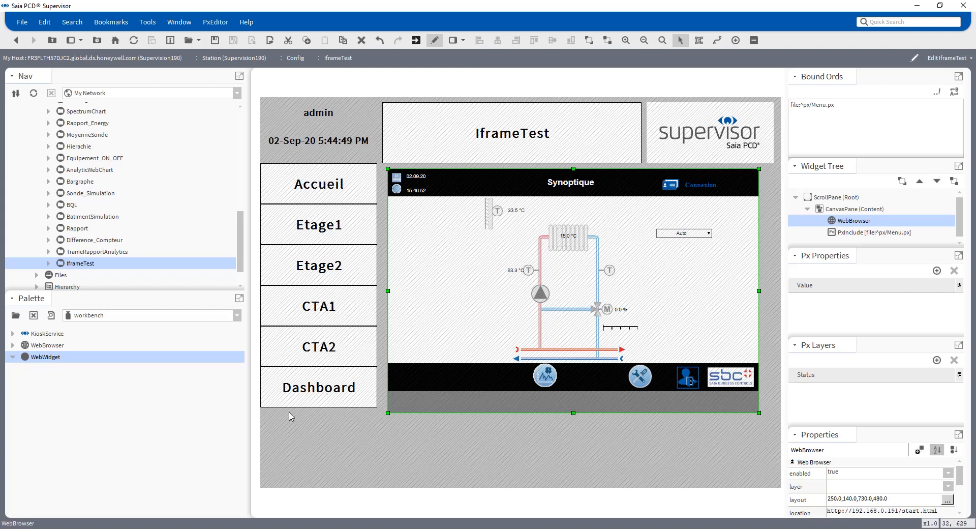
mouse_move(208, 518)
left_click(292, 493)
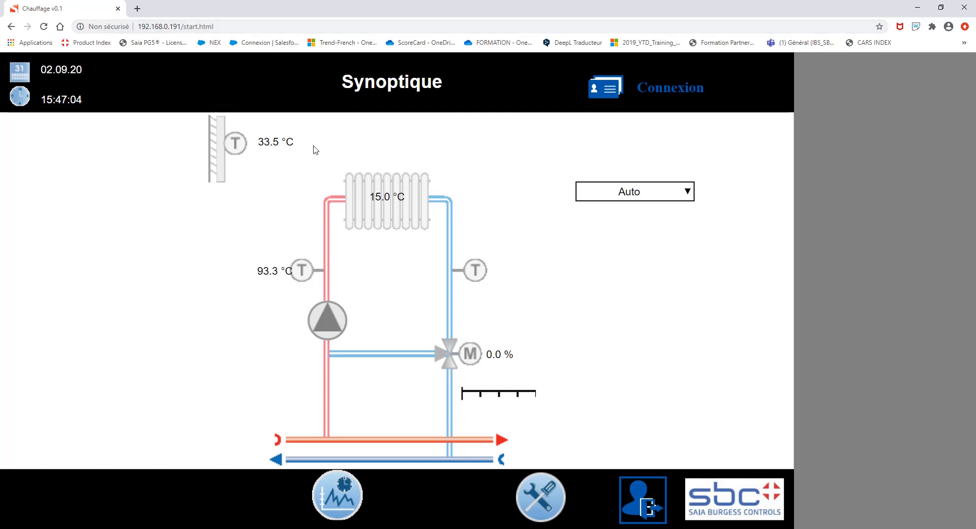
key("alt+Tab")
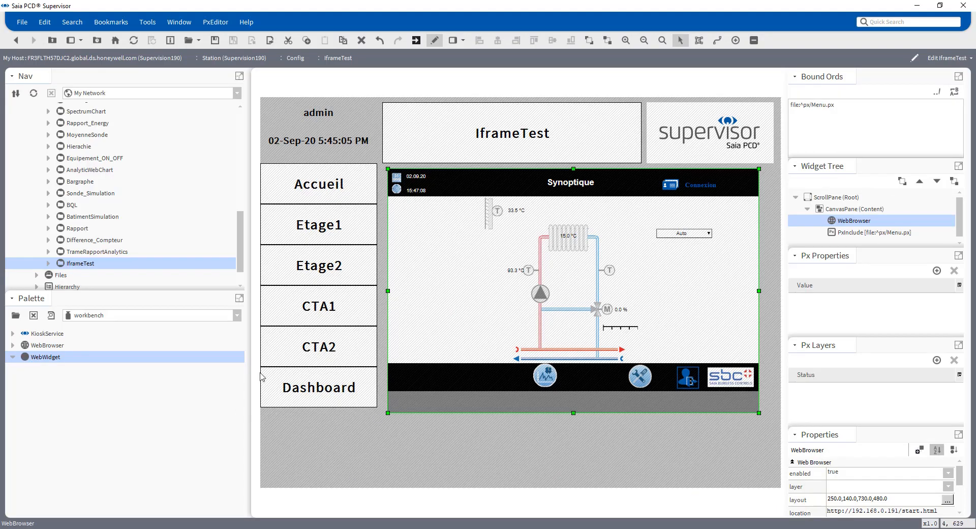
left_click(851, 233)
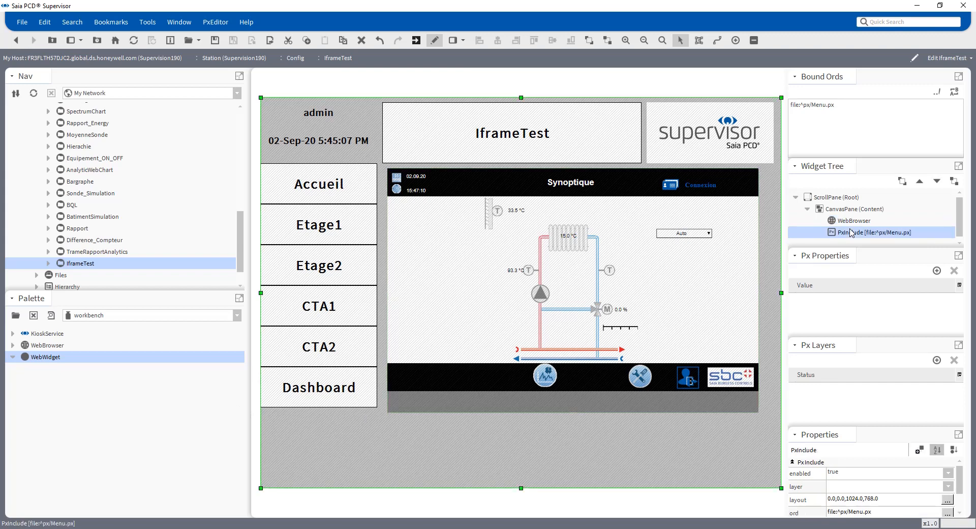
left_click(848, 225)
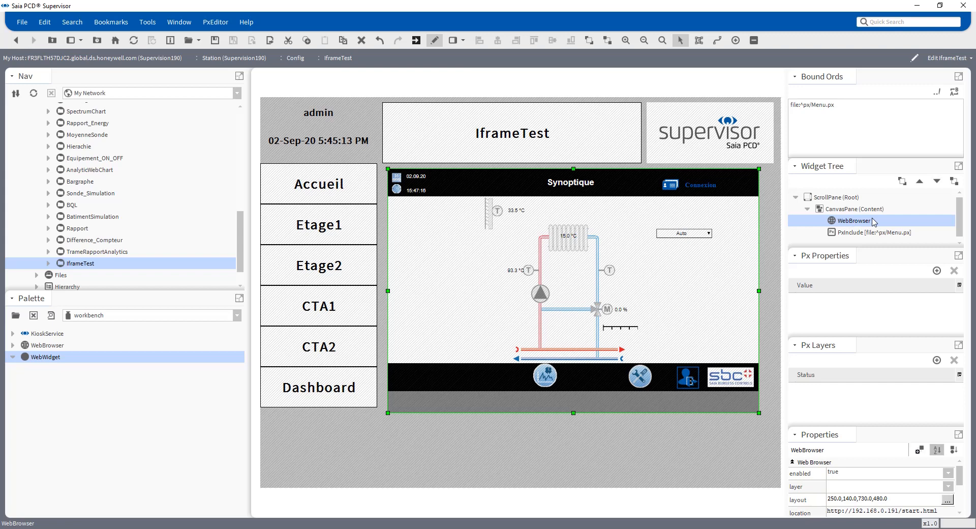
left_click(100, 318)
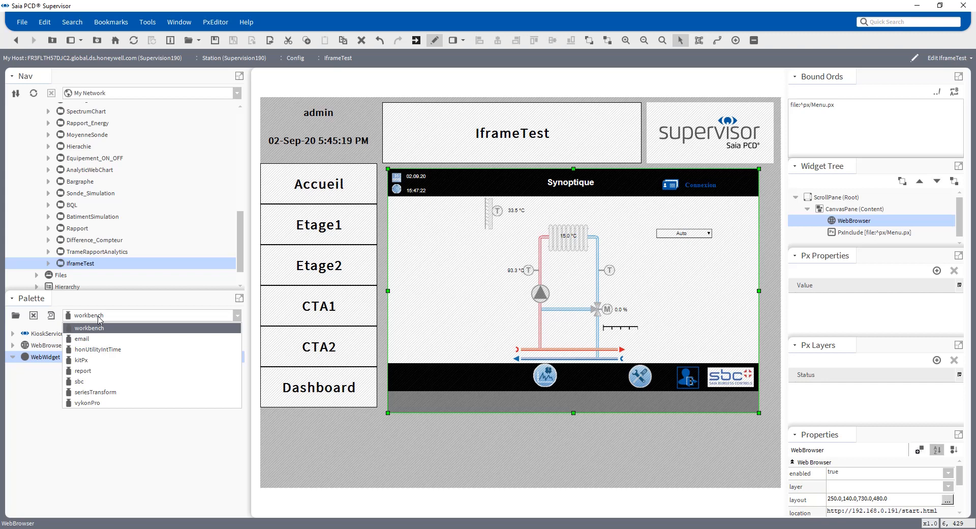
left_click(94, 328)
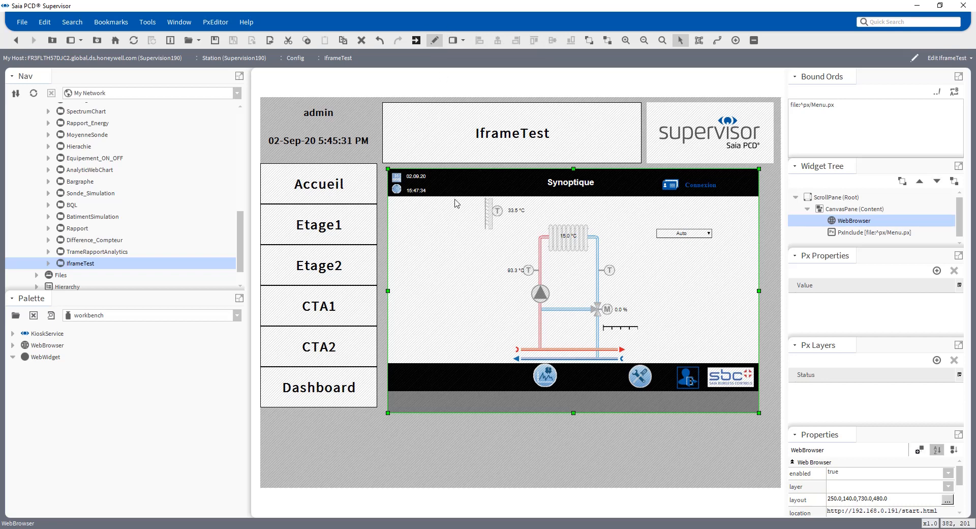
Open the WebBrowser widget's full Properties from the Widget Tree, then bring PG5 Project Manager forward.
right_click(852, 222)
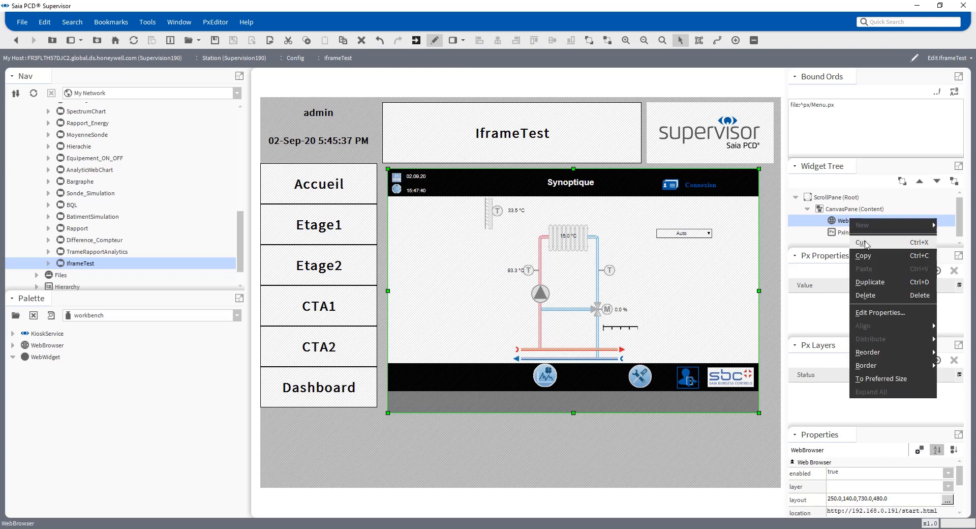
left_click(877, 312)
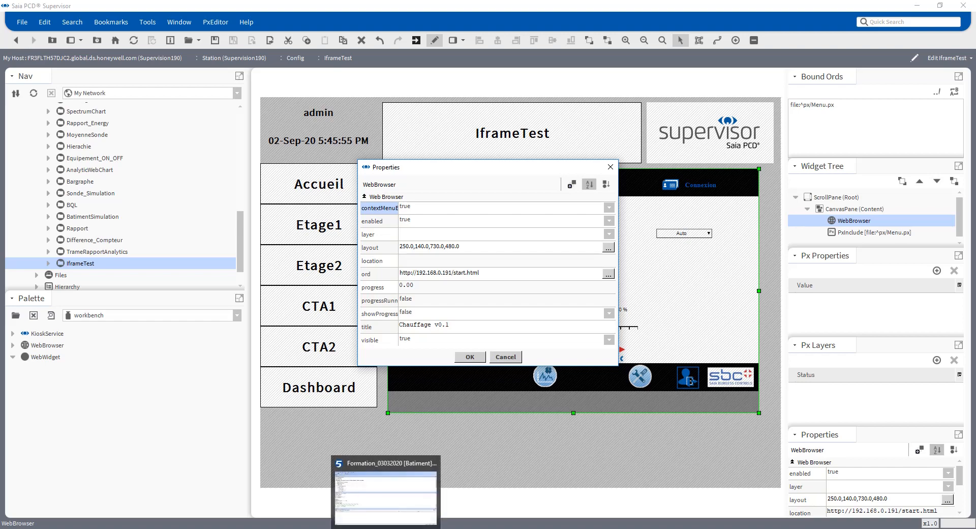
left_click(385, 528)
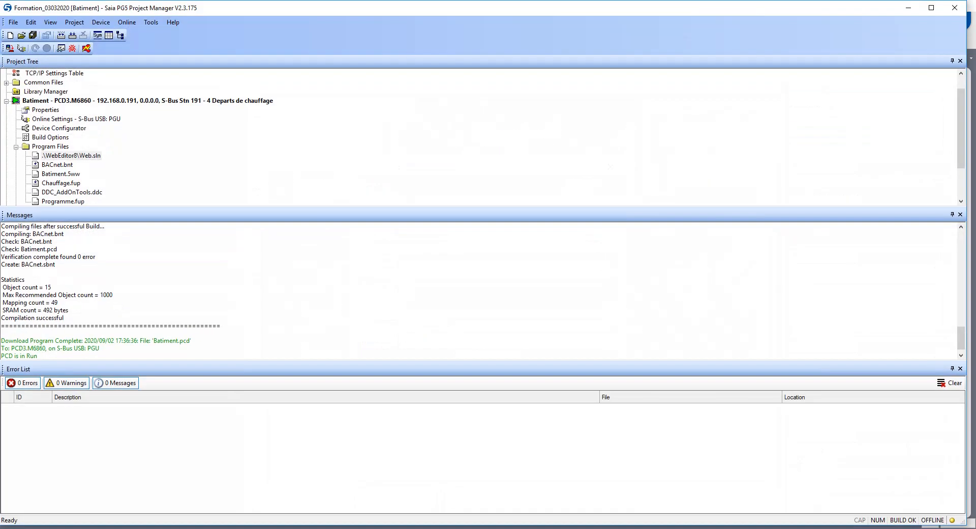
Select the Batiment PCD3.M6860 device at 192.168.0.191 in the Project Tree.
left_click(36, 104)
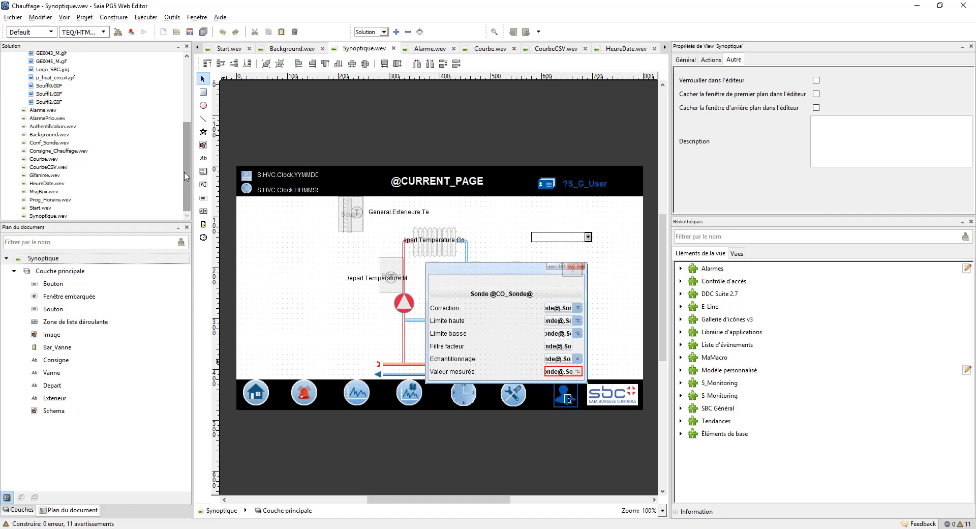
Review the Chauffage options' default views, build settings and HTML generation, selecting the start.html entry.
scroll(186, 176, "up", 5)
right_click(36, 66)
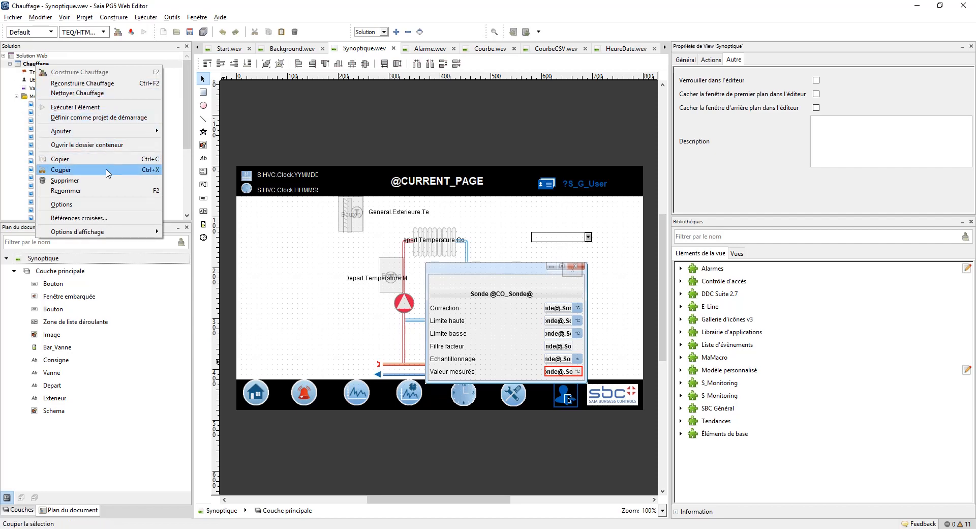
left_click(102, 204)
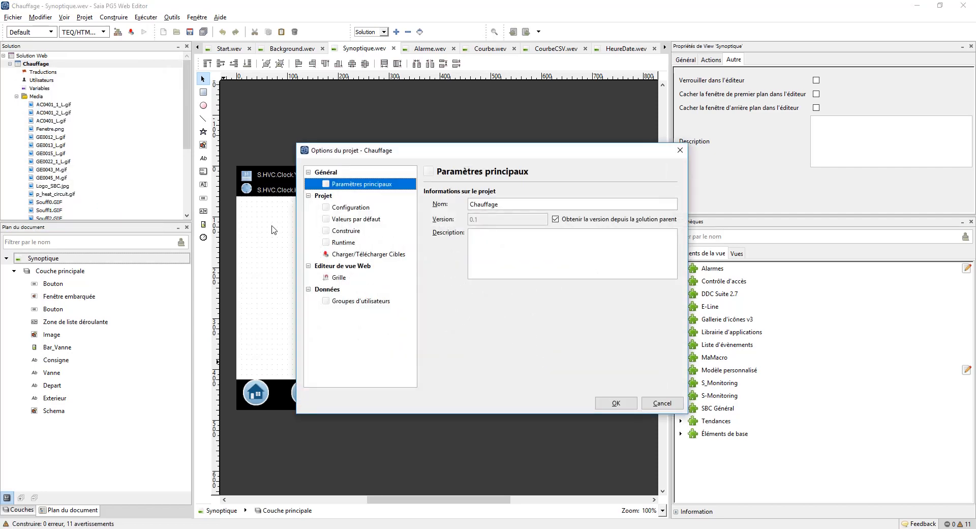
left_click(359, 221)
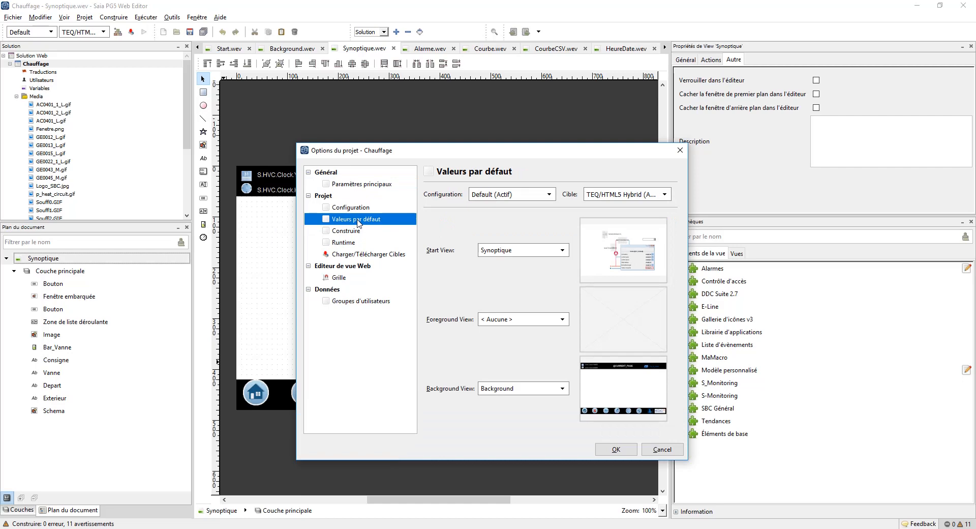
left_click(348, 234)
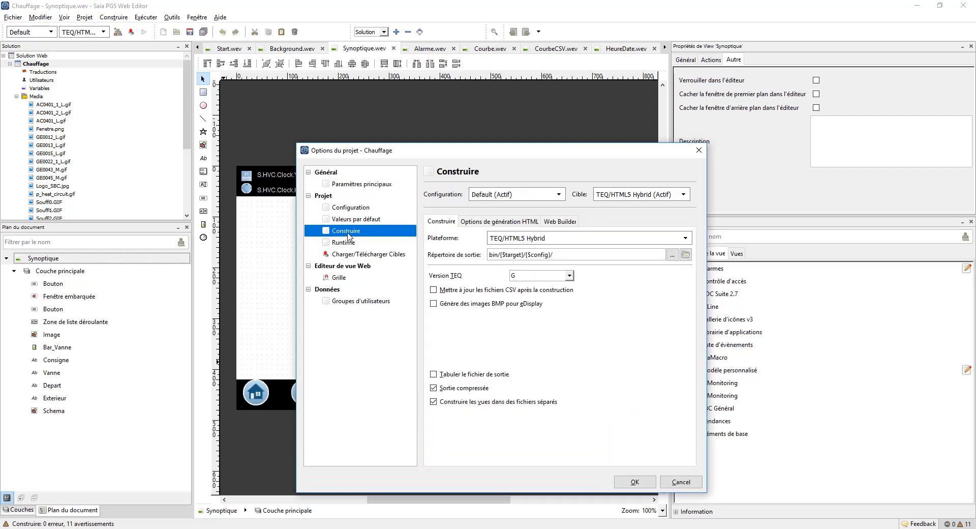
left_click(500, 223)
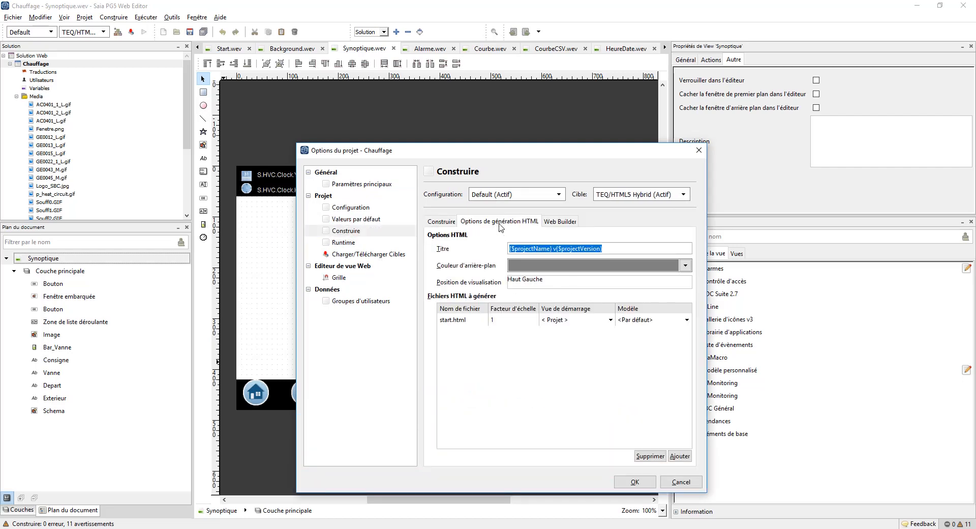
left_click(454, 324)
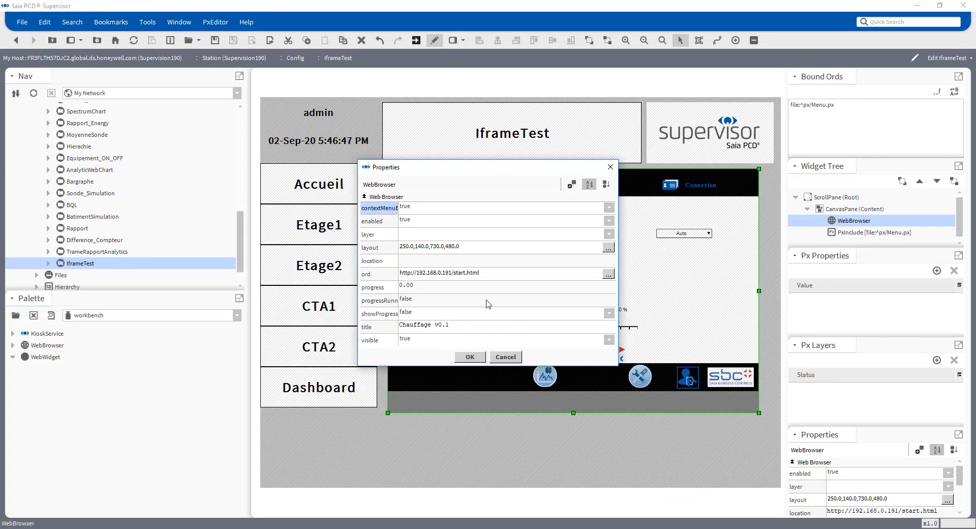
Confirm the WebBrowser Properties with OK and switch the IframeTest page to Px Viewer mode.
left_click(470, 357)
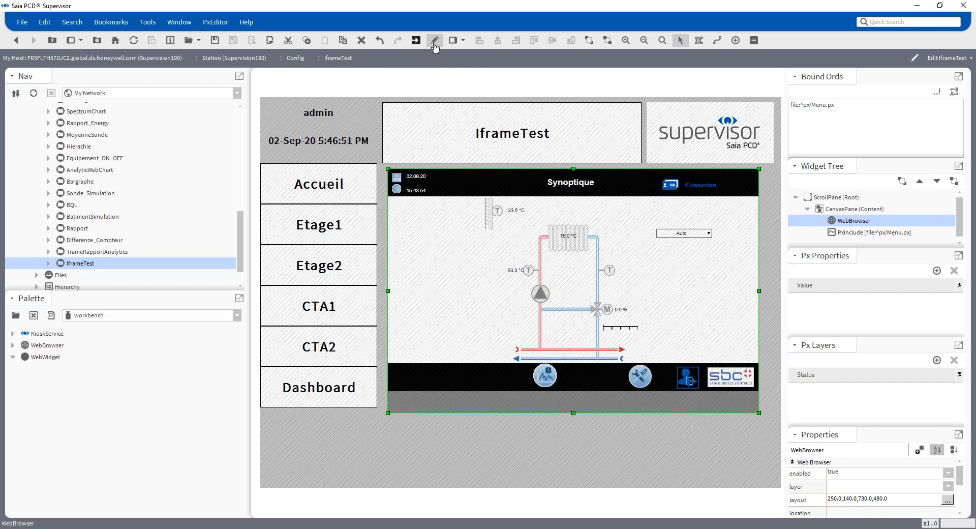
left_click(435, 44)
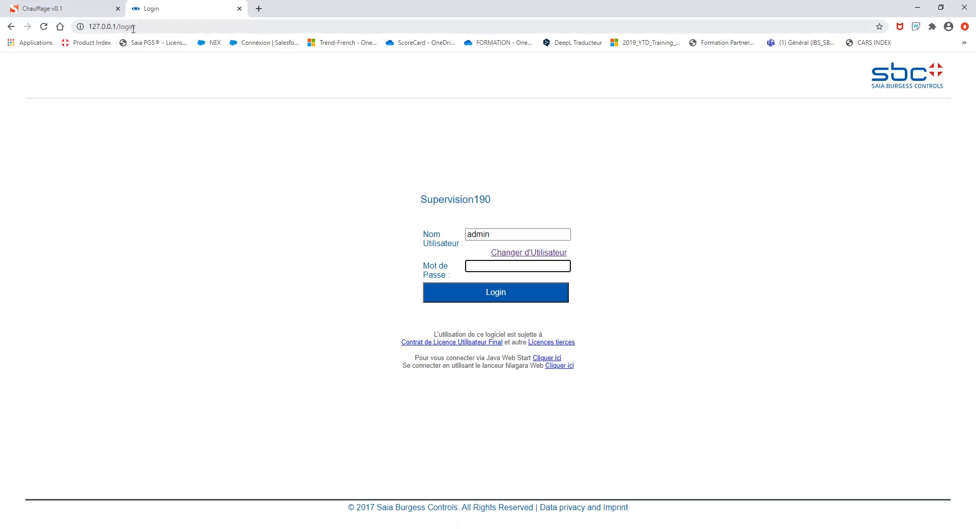
Log into the Supervision190 station as a different user with its user name and password.
left_click(529, 252)
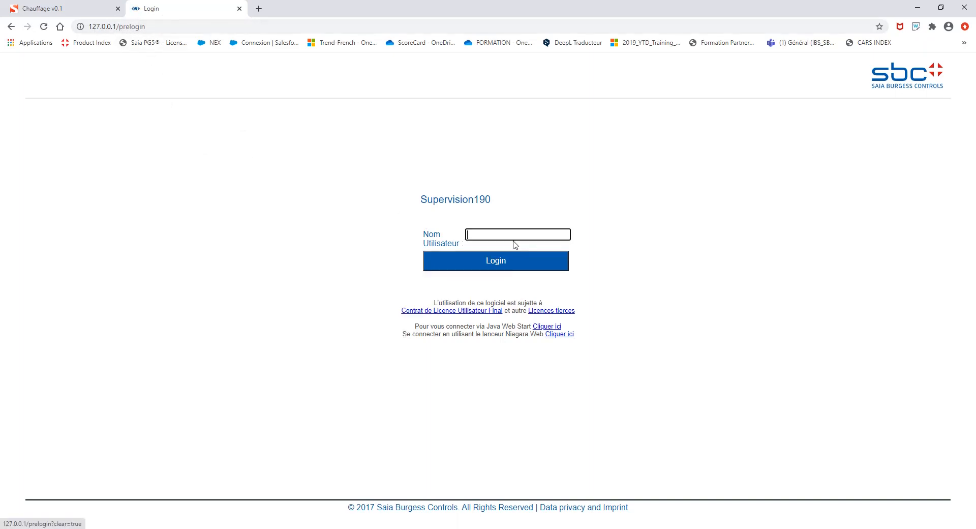
type("admin")
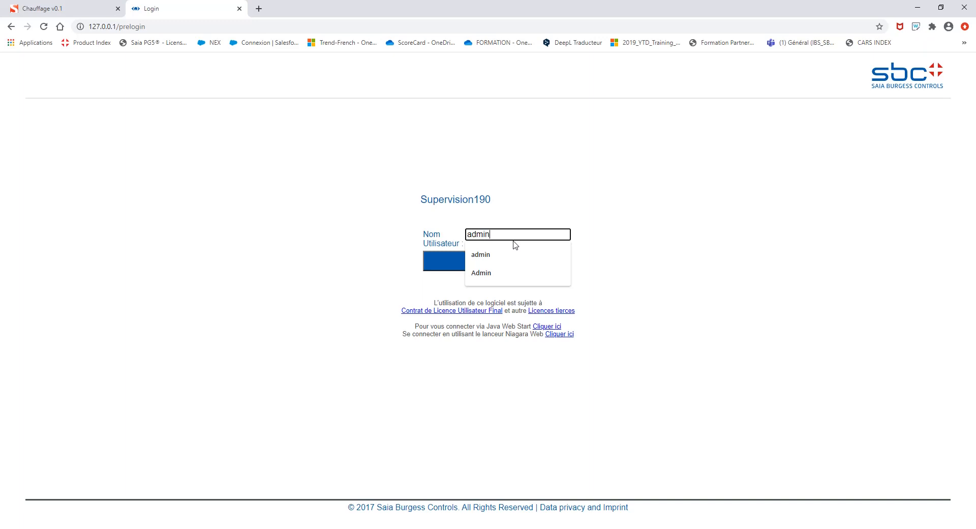
left_click(501, 253)
left_click(481, 264)
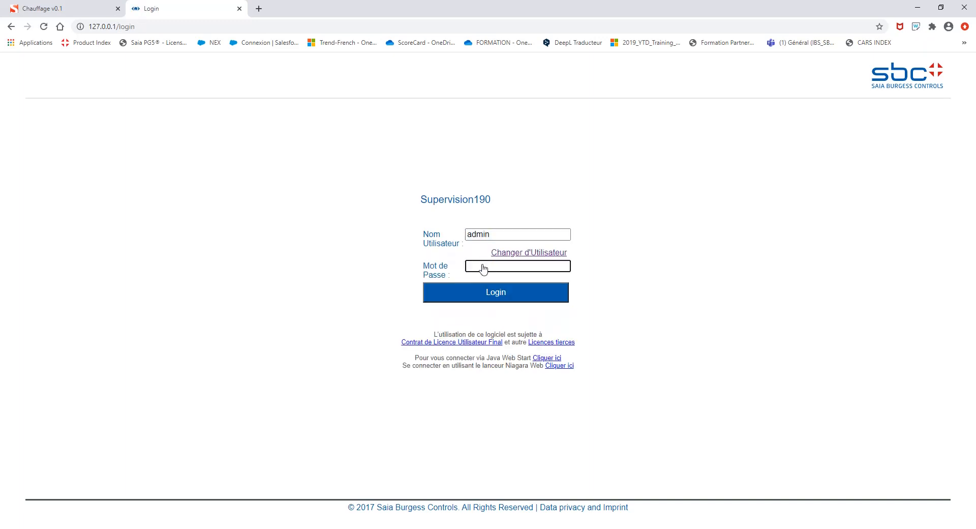
type("*********")
key("Return")
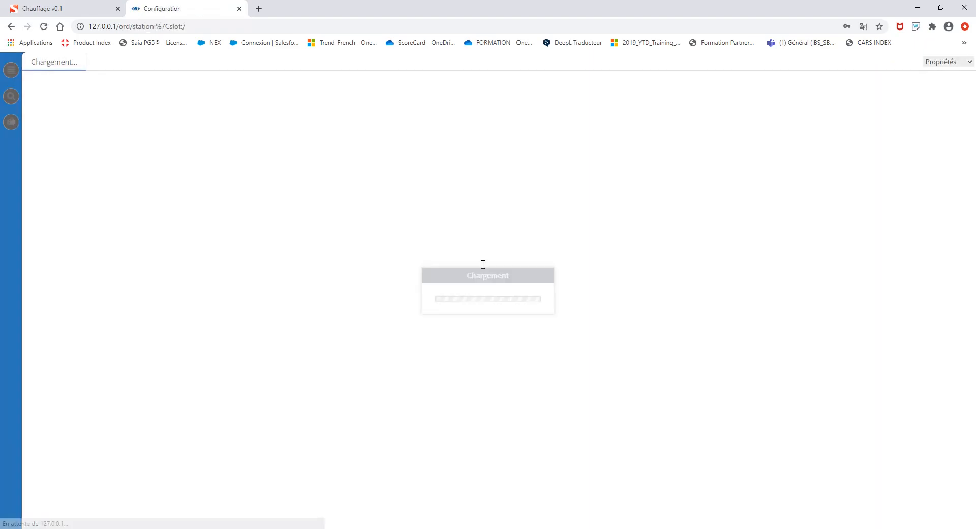
Open the IframeTest page and switch its embedded visualization to the CourbeCSV trend.
scroll(318, 250, "down", 2)
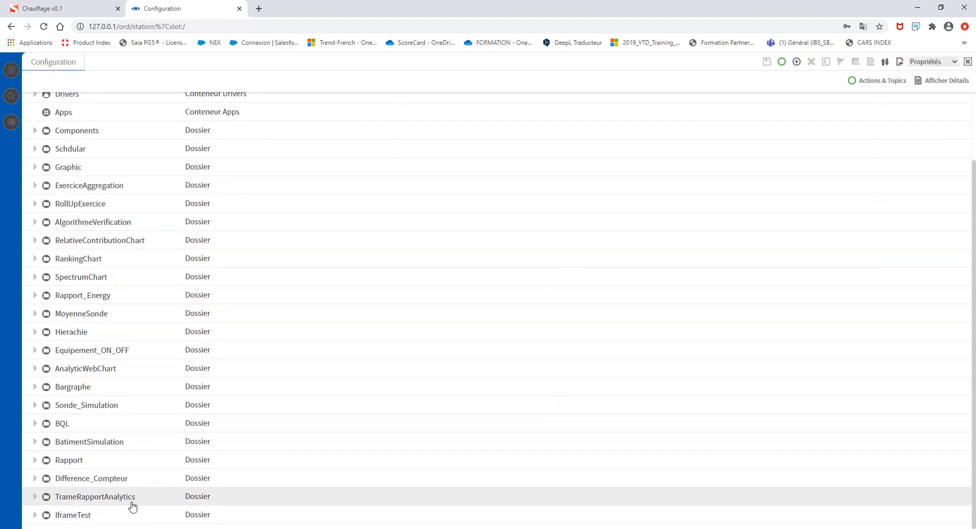
left_click(77, 516)
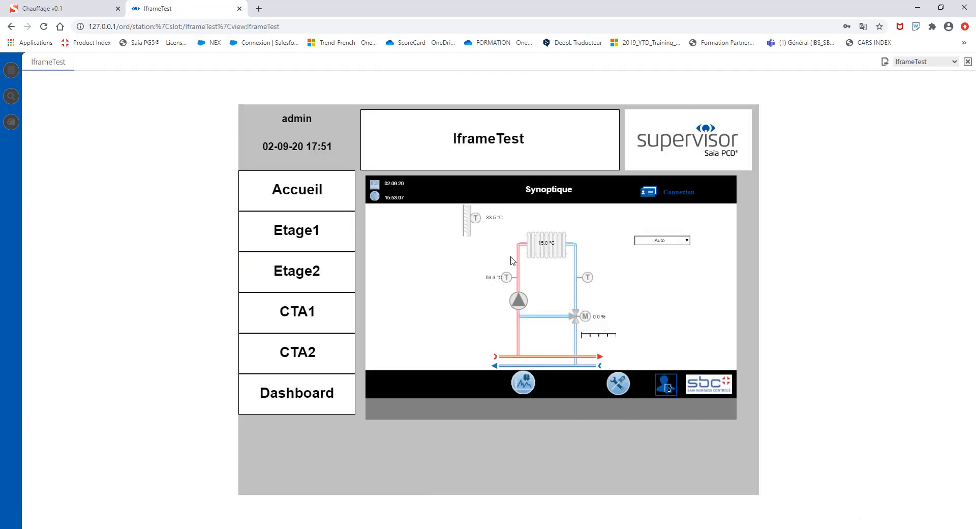
left_click(523, 384)
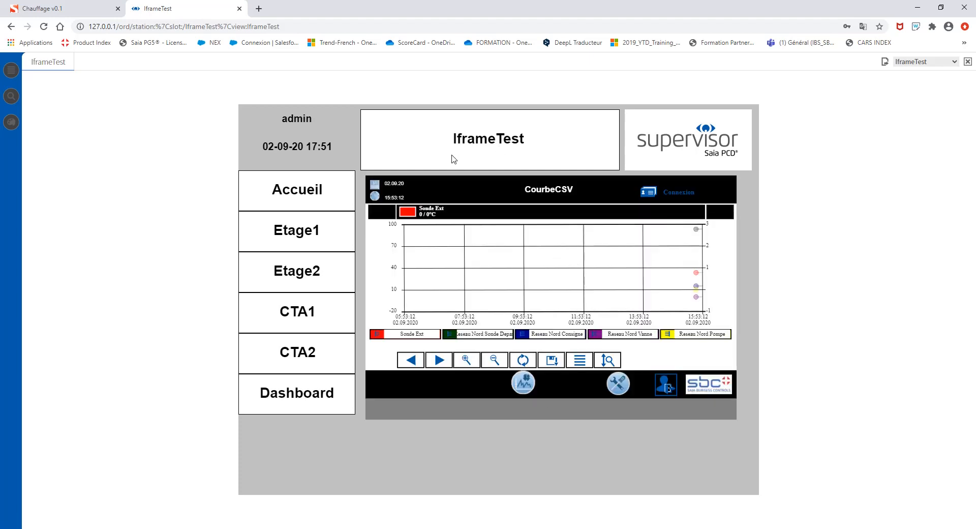
Open the CourbeCSV trend page on the standalone Chauffage v0.1 tab, then return to Supervisor.
left_click(64, 14)
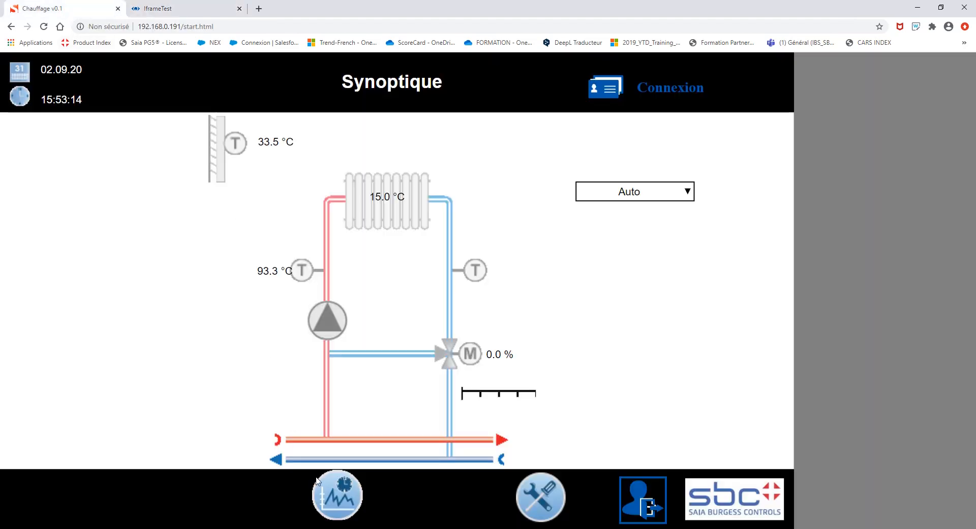
left_click(339, 496)
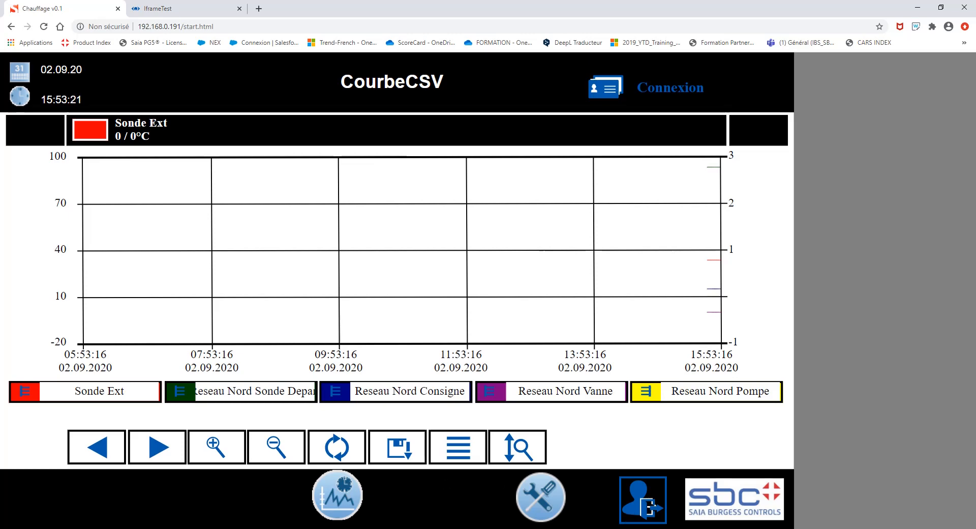
left_click(292, 528)
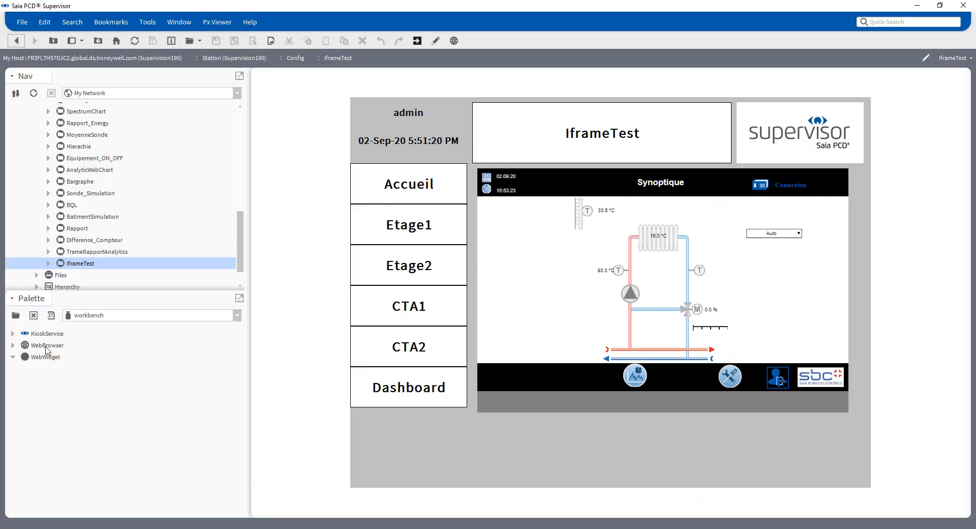